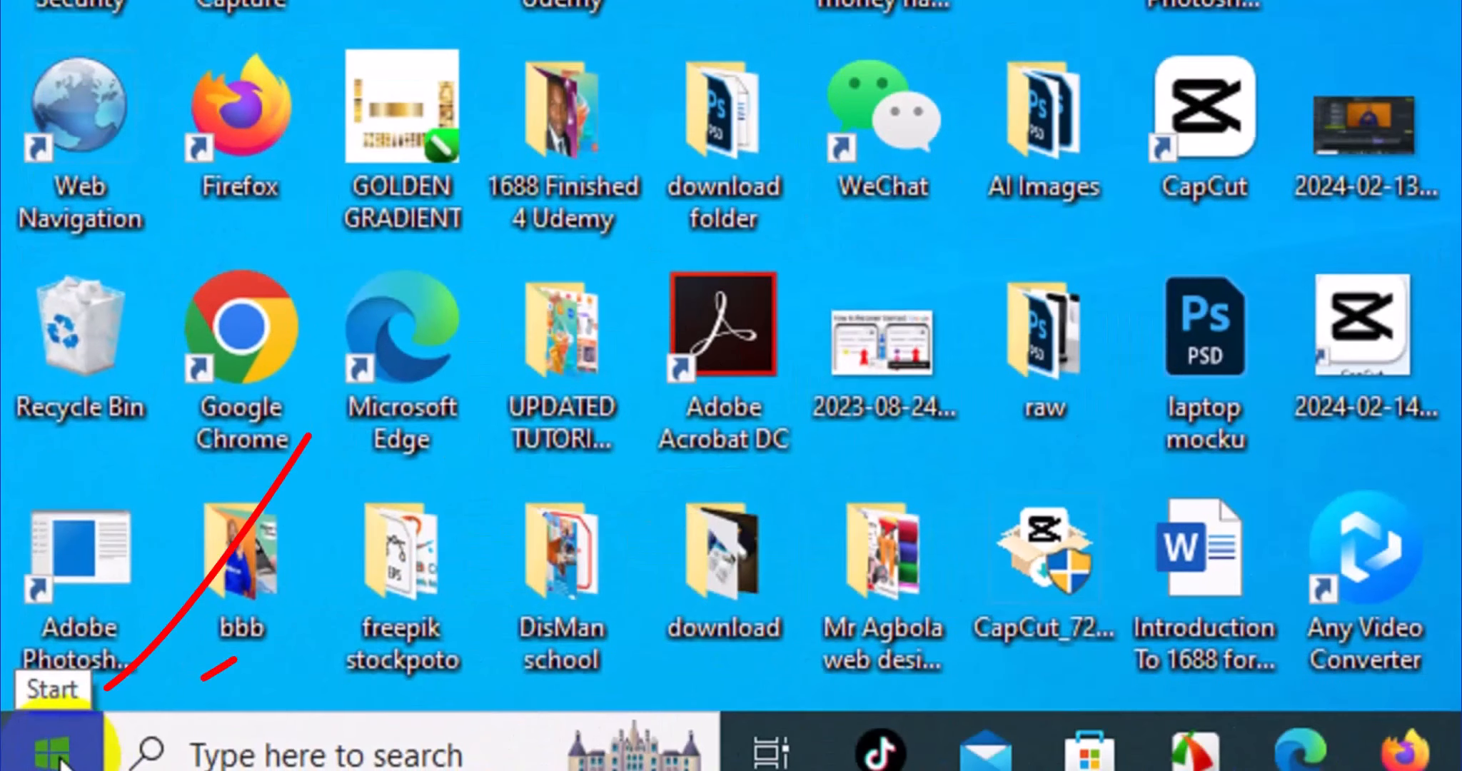
Reach the System About page from the Start button's power user menu
right_click(35, 758)
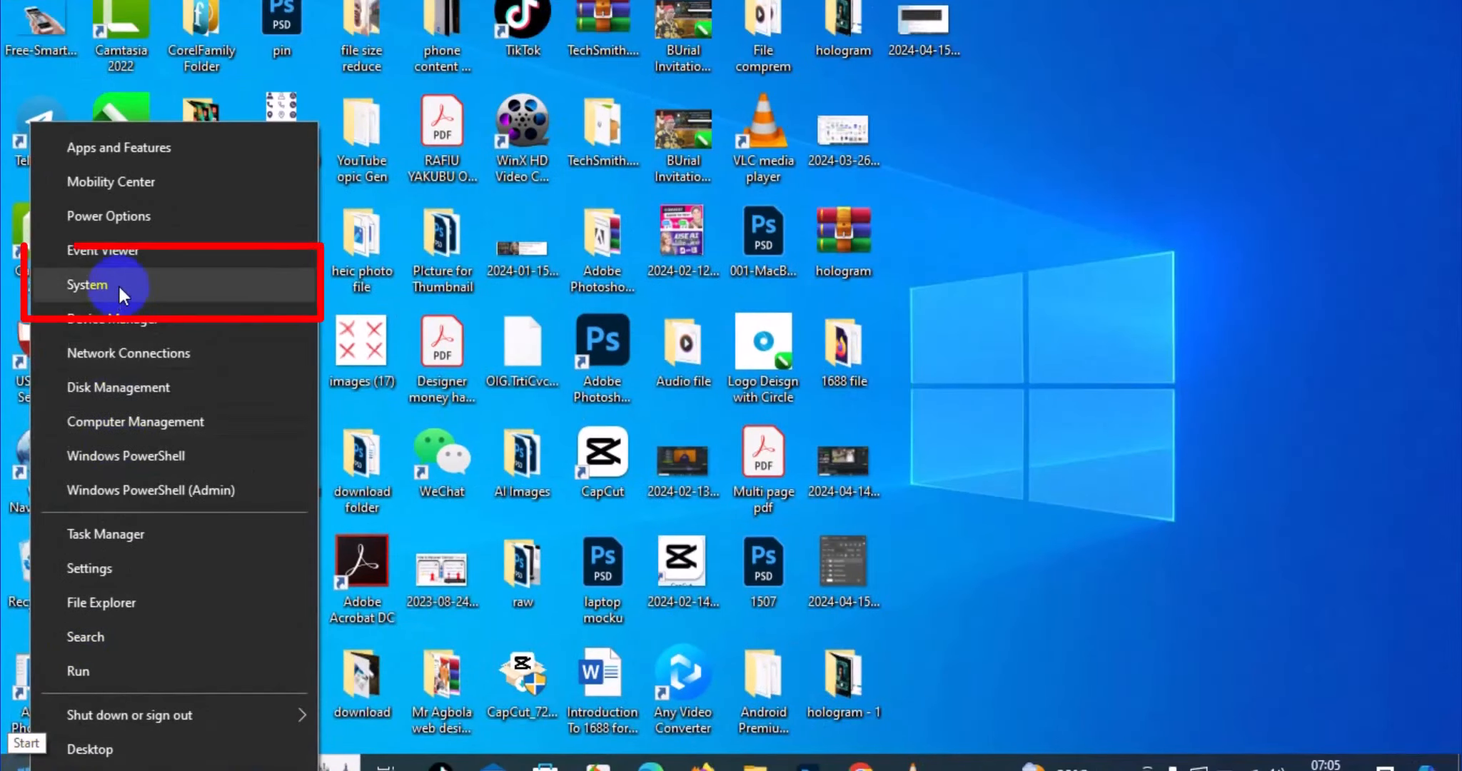
left_click(118, 290)
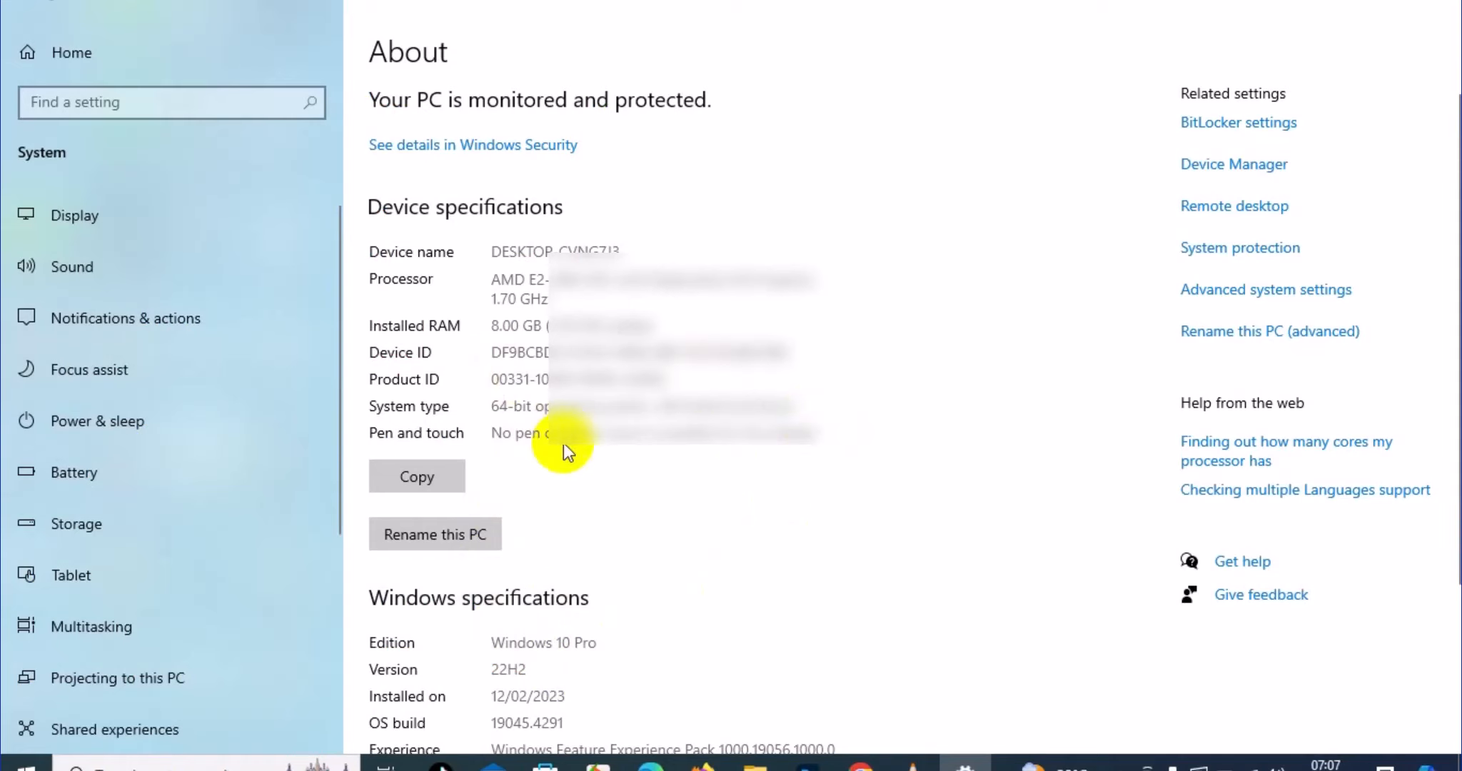
Highlight the Windows 10 Pro edition listed under Windows specifications
left_click_drag(491, 642, 618, 641)
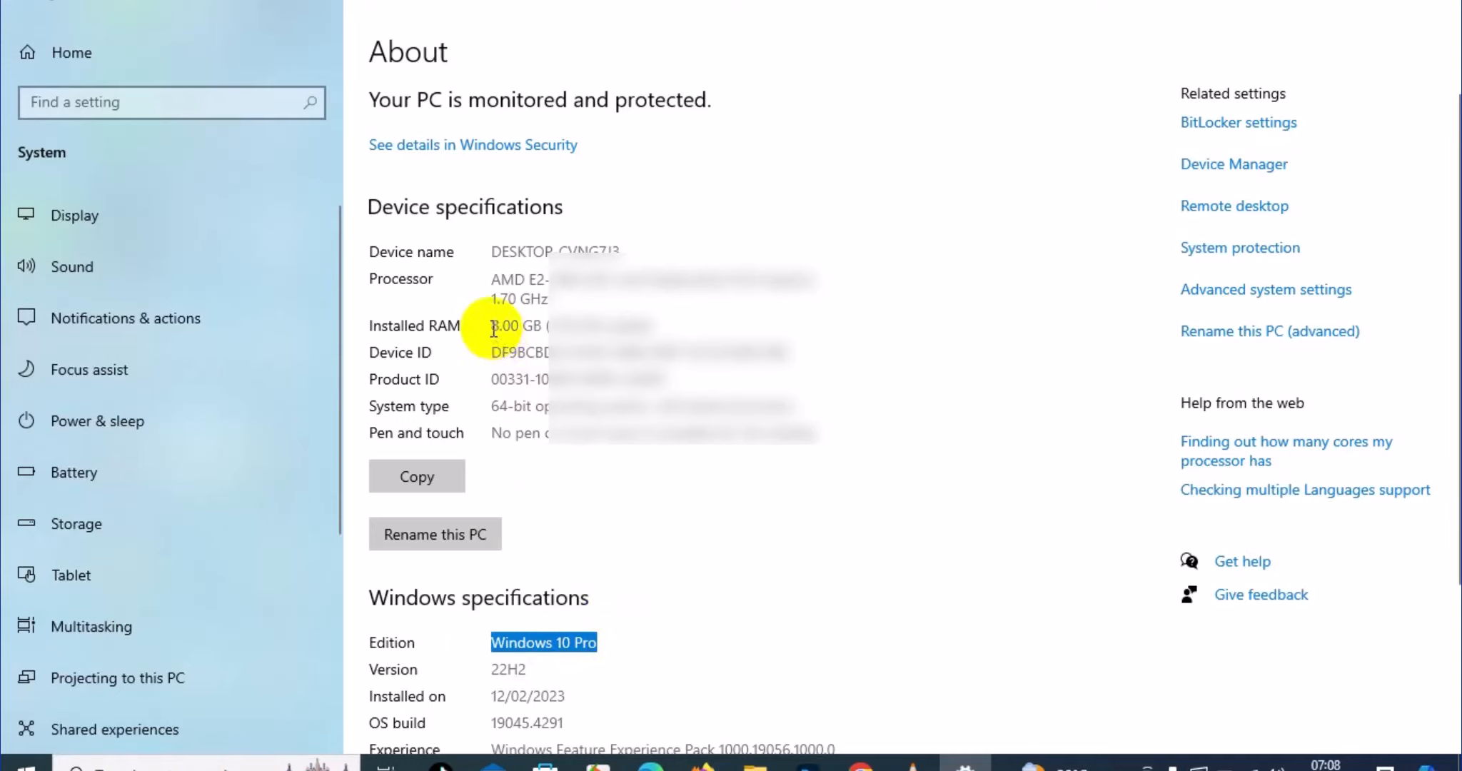
Highlight the 8.00 GB installed RAM and the 1.70 GHz processor speed
left_click_drag(492, 326, 541, 328)
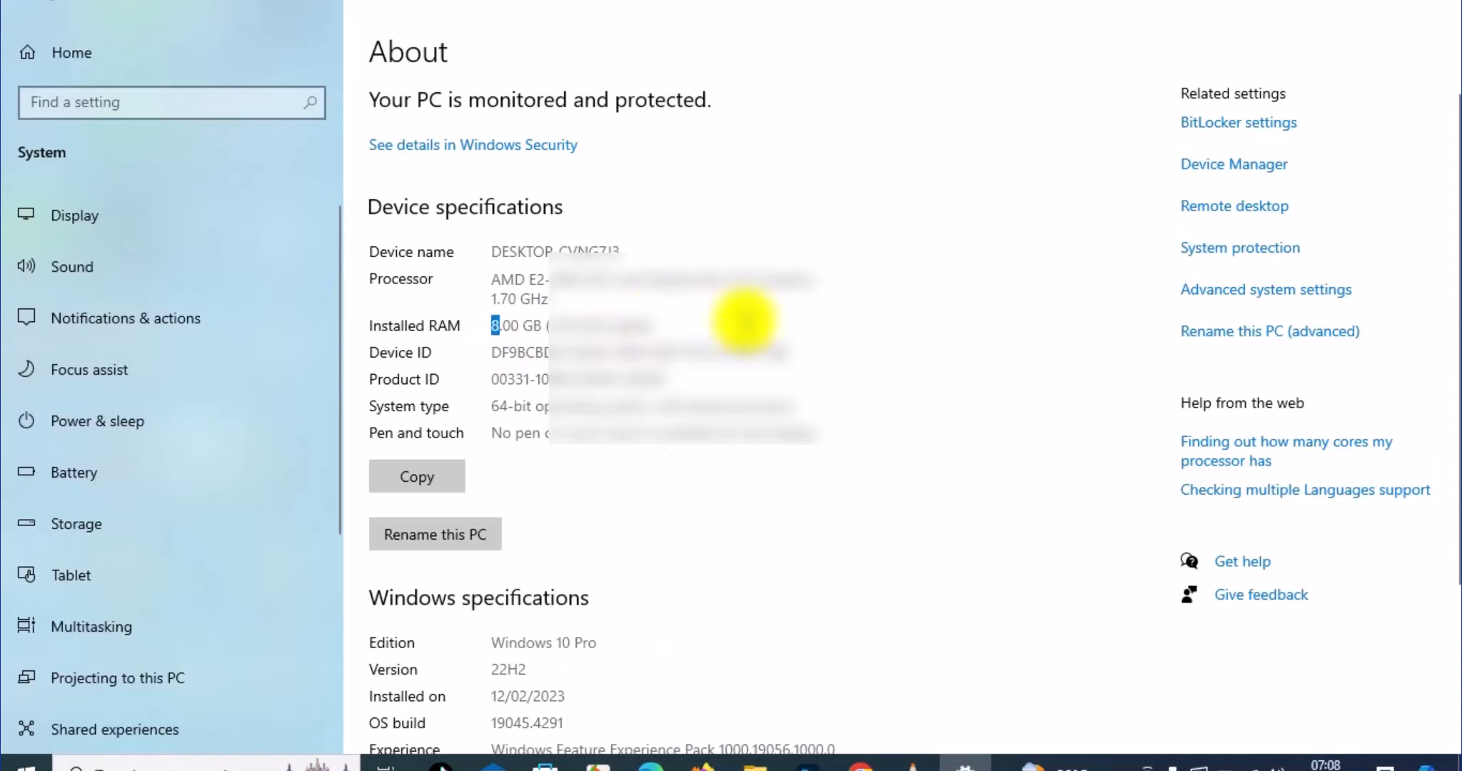
left_click_drag(493, 299, 577, 306)
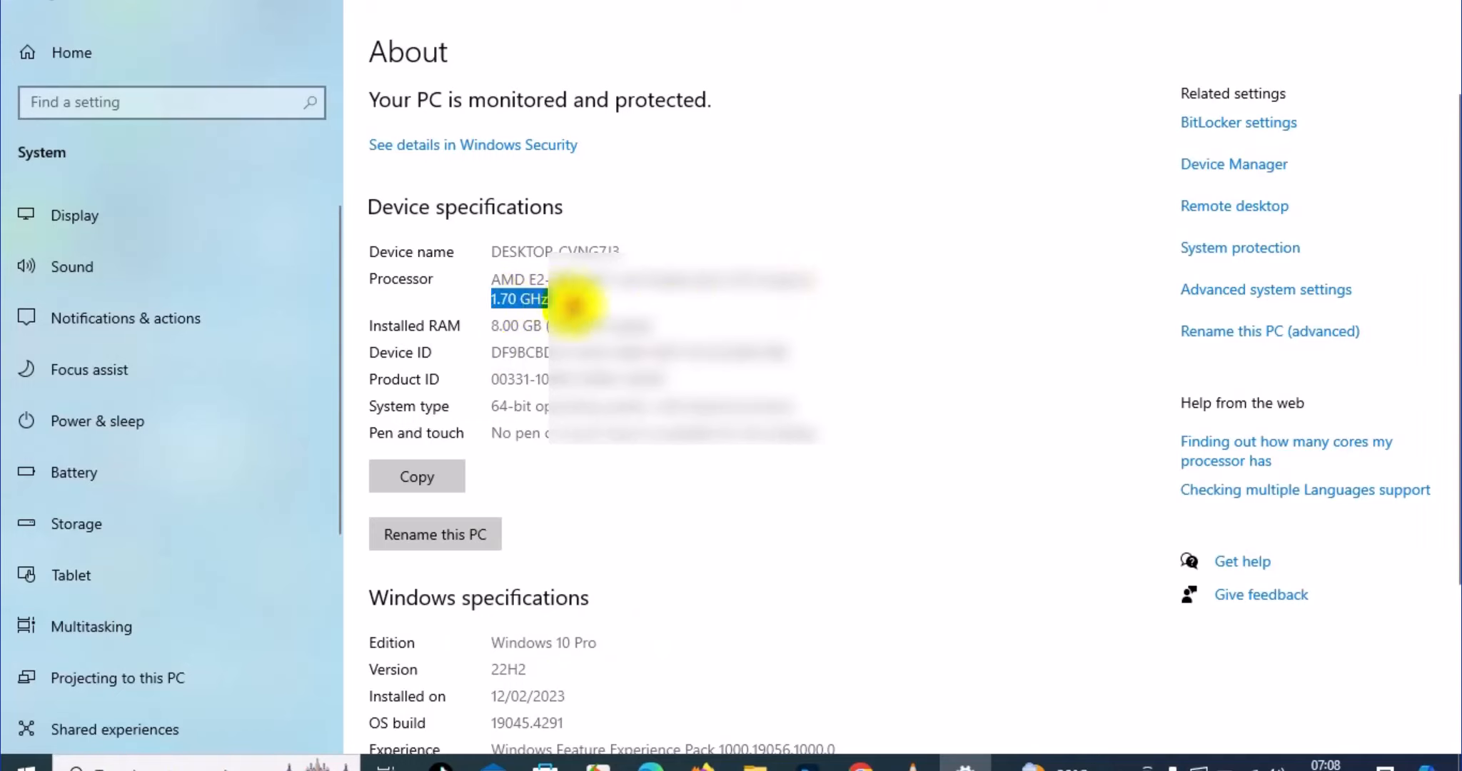